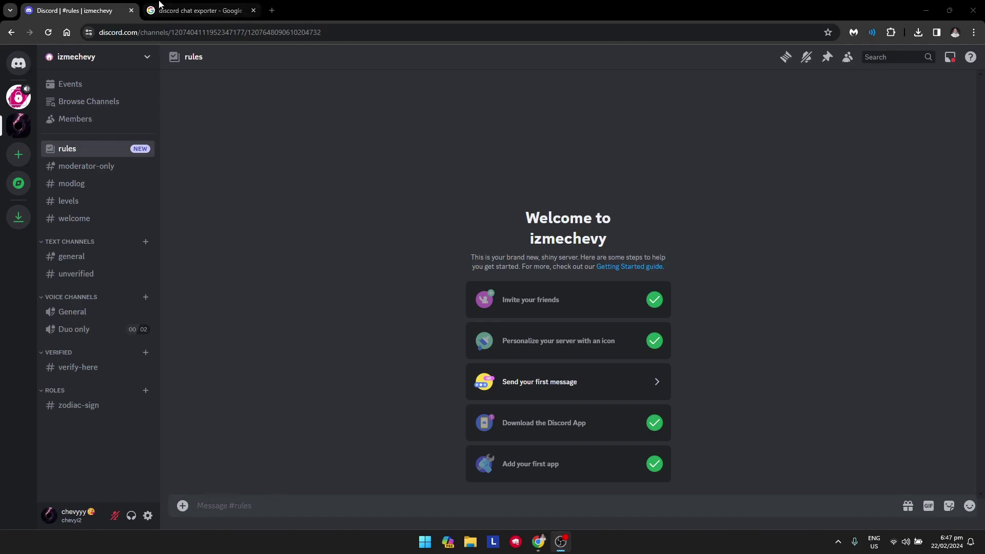
- Open the Tyrrrz/DiscordChatExporter GitHub repository from the Google results for discord chat exporter
{"action": "left_click", "coordinate": [183, 6]}
{"action": "left_click_drag", "start_coordinate": [220, 68], "coordinate": [72, 87]}
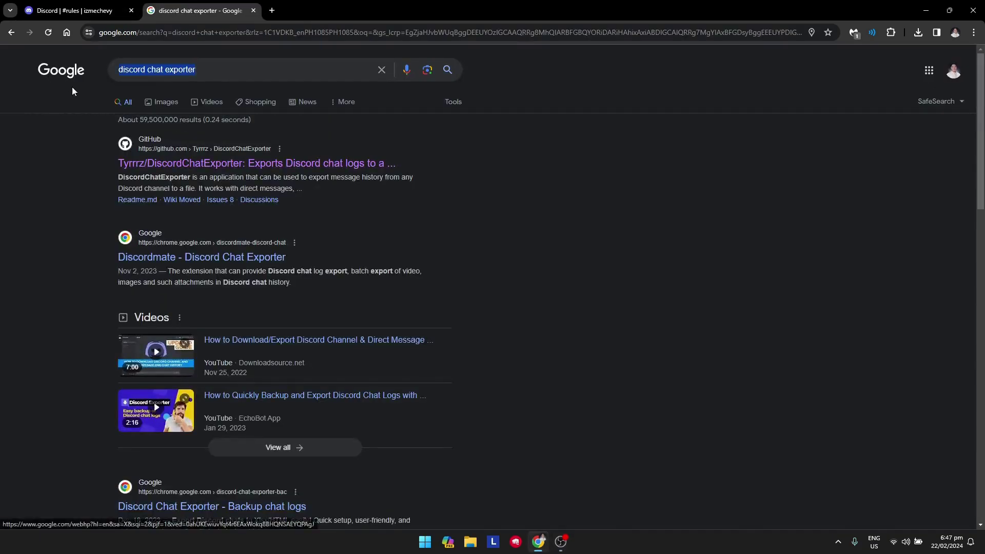
{"action": "left_click", "coordinate": [590, 266]}
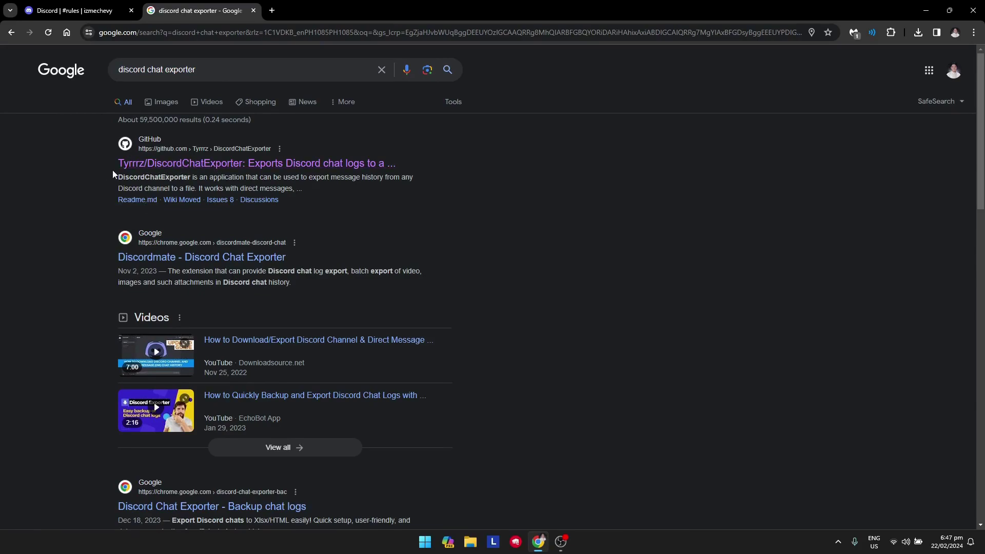
{"action": "left_click", "coordinate": [242, 258]}
- Download DiscordChatExporter.zip from the GUI stable release linked in the repository's README
{"action": "scroll", "coordinate": [318, 331], "scroll_direction": "down", "scroll_amount": 12}
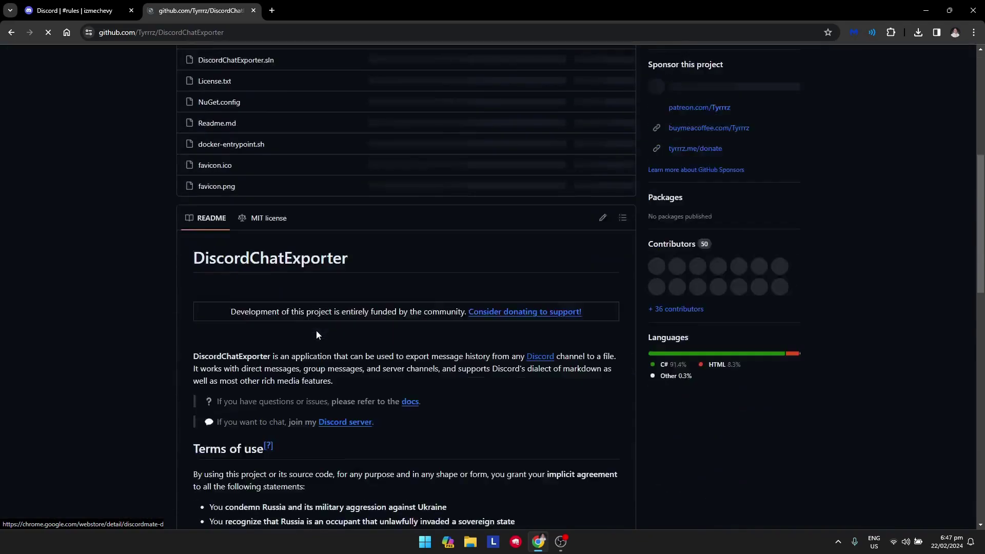
{"action": "scroll", "coordinate": [320, 328], "scroll_direction": "down", "scroll_amount": 2}
{"action": "scroll", "coordinate": [223, 350], "scroll_direction": "up", "scroll_amount": 2}
{"action": "scroll", "coordinate": [234, 213], "scroll_direction": "down", "scroll_amount": 1}
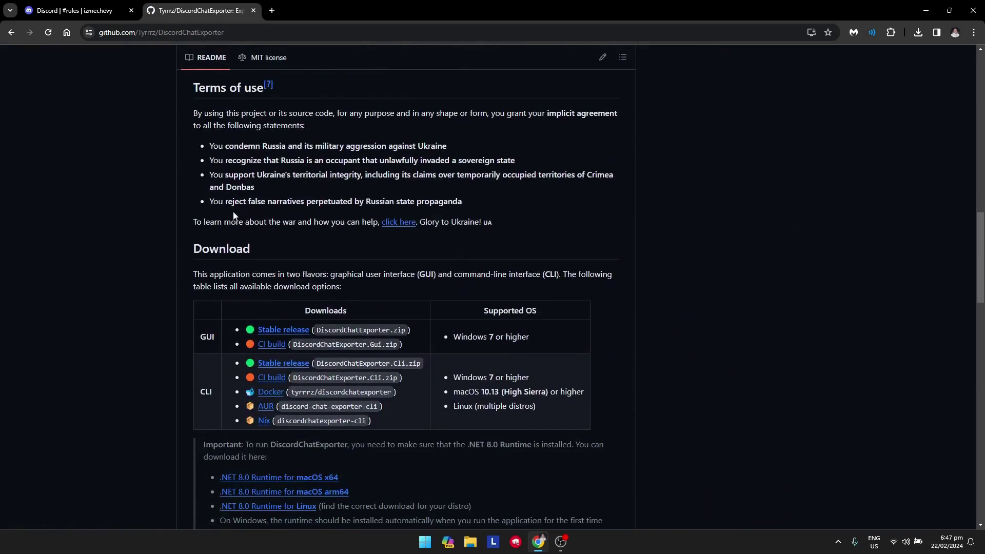
{"action": "left_click", "coordinate": [279, 331]}
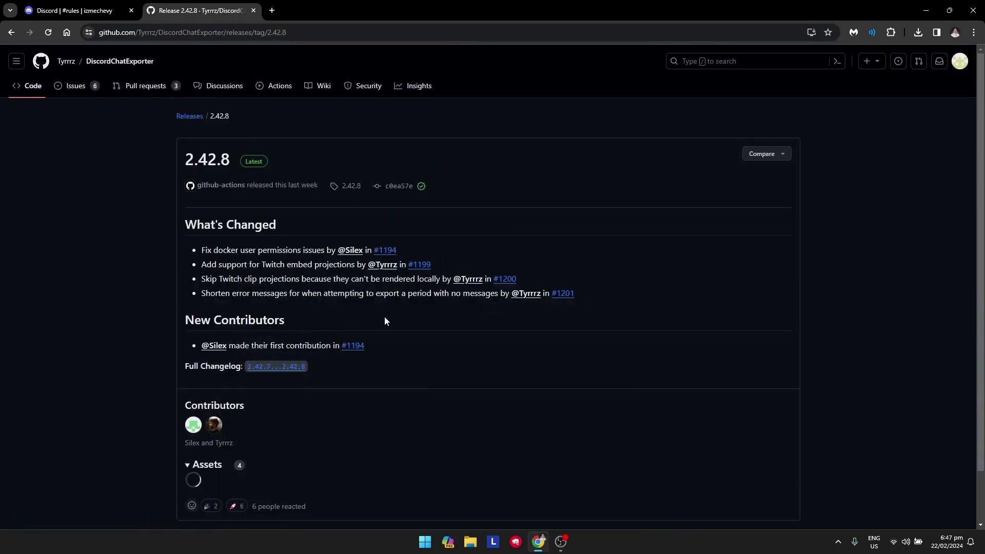
{"action": "scroll", "coordinate": [369, 347], "scroll_direction": "down", "scroll_amount": 2}
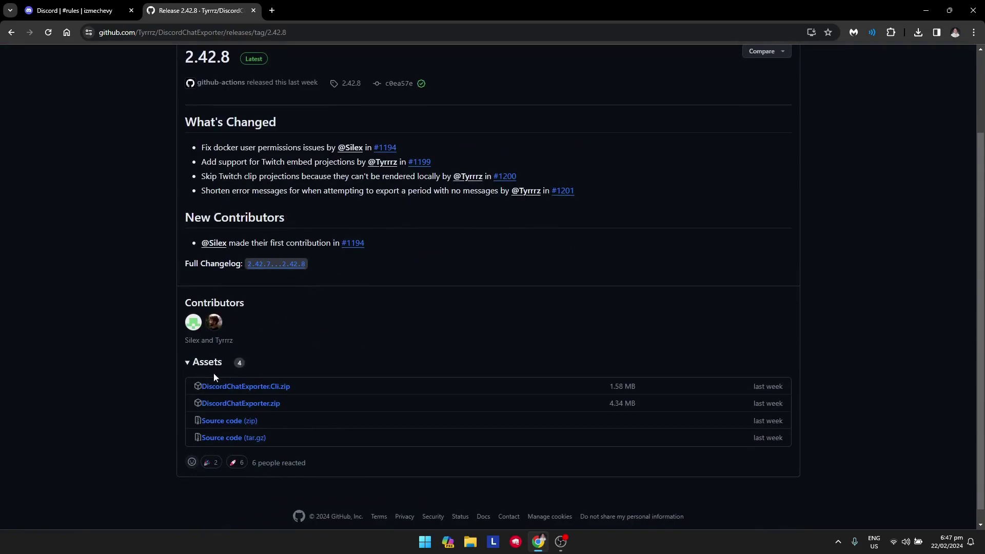
{"action": "left_click", "coordinate": [241, 409]}
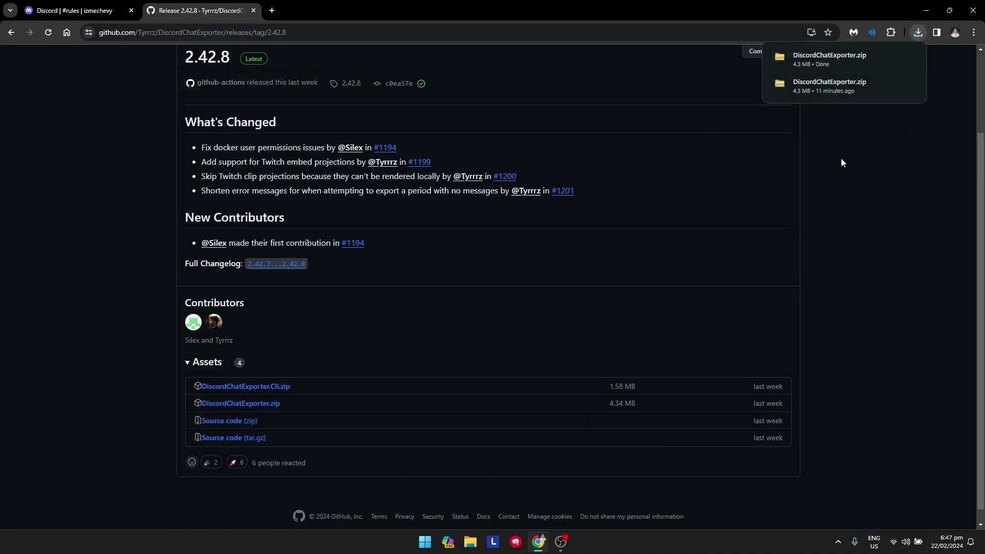
- Show the downloaded DiscordChatExporter.zip in its folder and go to Downloads in File Explorer
{"action": "mouse_move", "coordinate": [866, 63]}
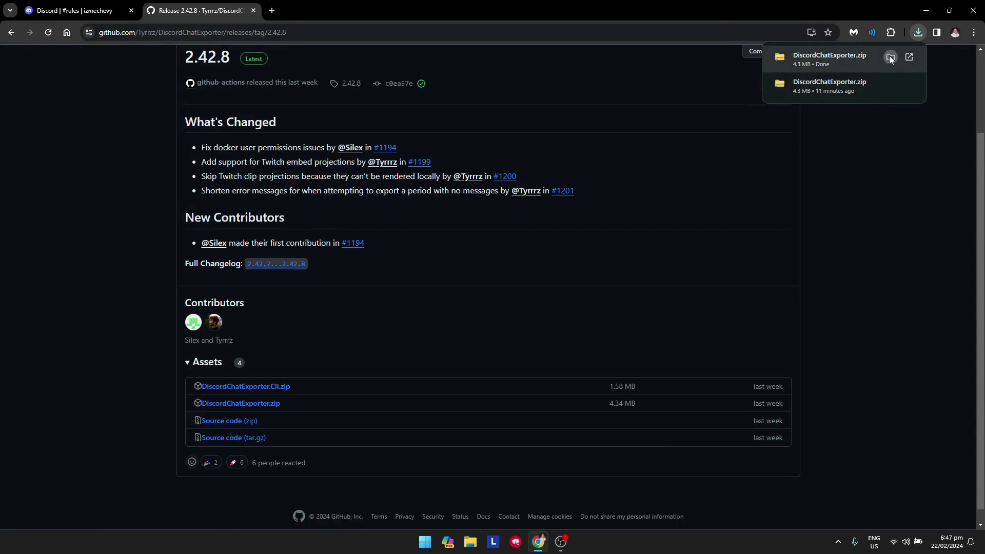
{"action": "left_click", "coordinate": [890, 58]}
{"action": "left_click", "coordinate": [412, 322]}
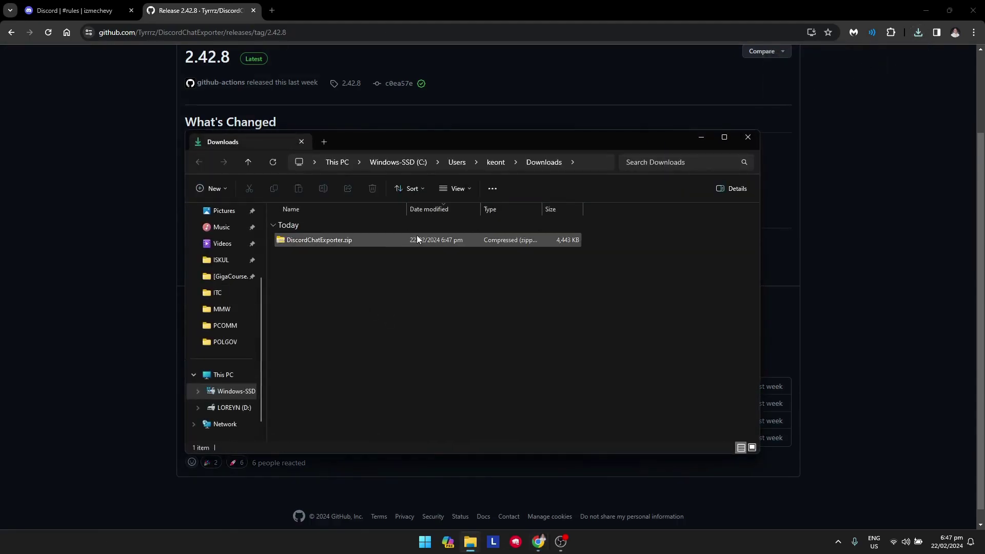
{"action": "scroll", "coordinate": [226, 308], "scroll_direction": "up", "scroll_amount": 2}
{"action": "left_click", "coordinate": [228, 243]}
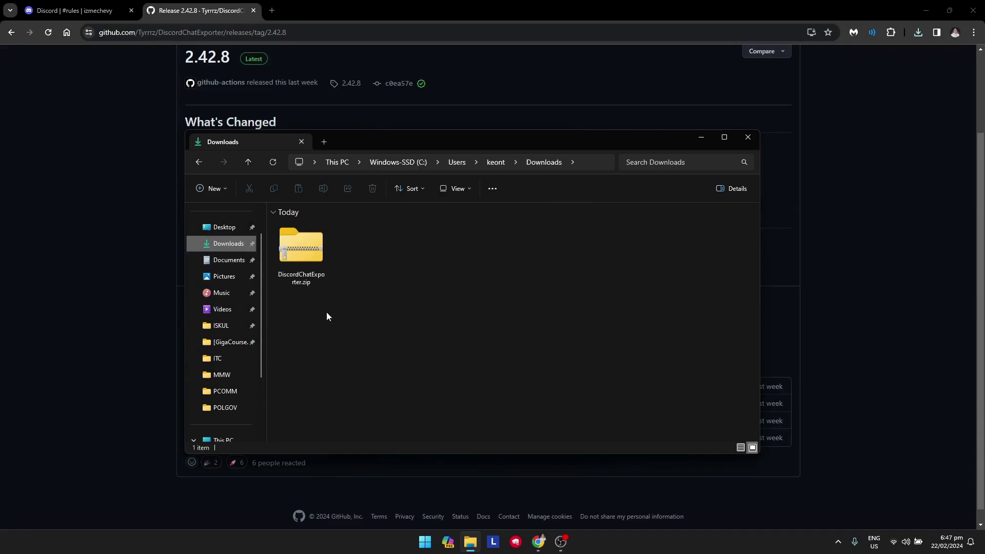
- Extract DiscordChatExporter.zip with 7-Zip into a DiscordChatExporter folder and delete the archive
{"action": "right_click", "coordinate": [299, 266]}
{"action": "left_click", "coordinate": [364, 457]}
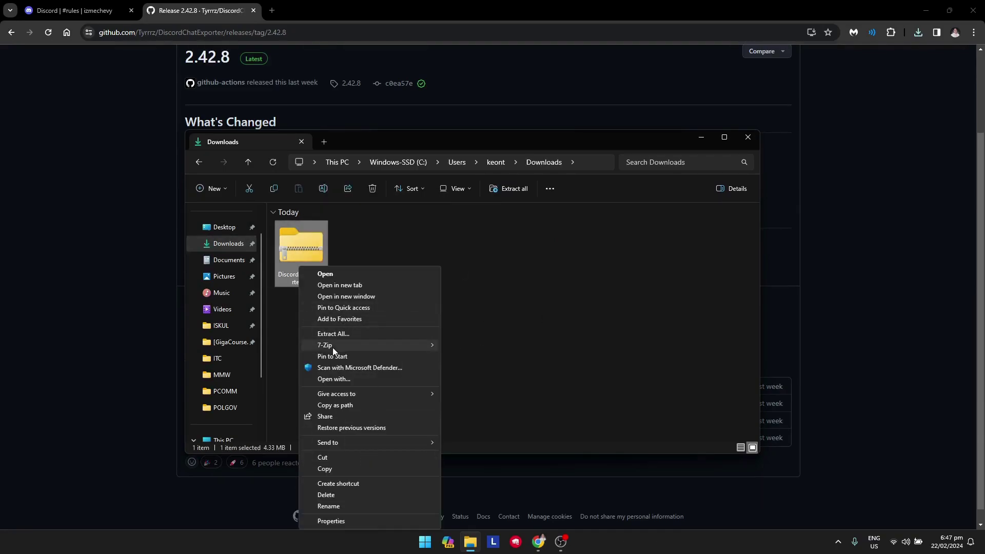
{"action": "mouse_move", "coordinate": [380, 345]}
{"action": "left_click", "coordinate": [497, 391]}
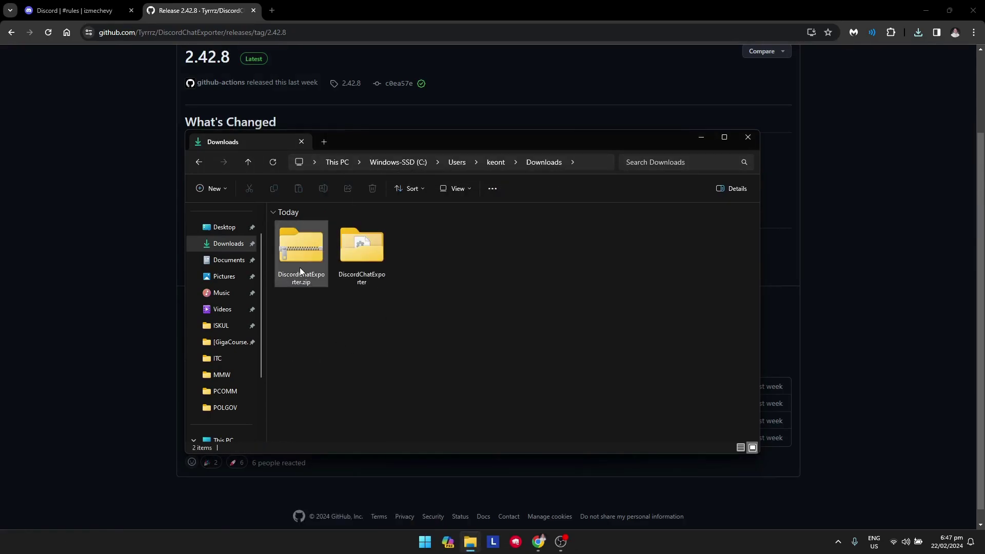
{"action": "key", "text": "Delete"}
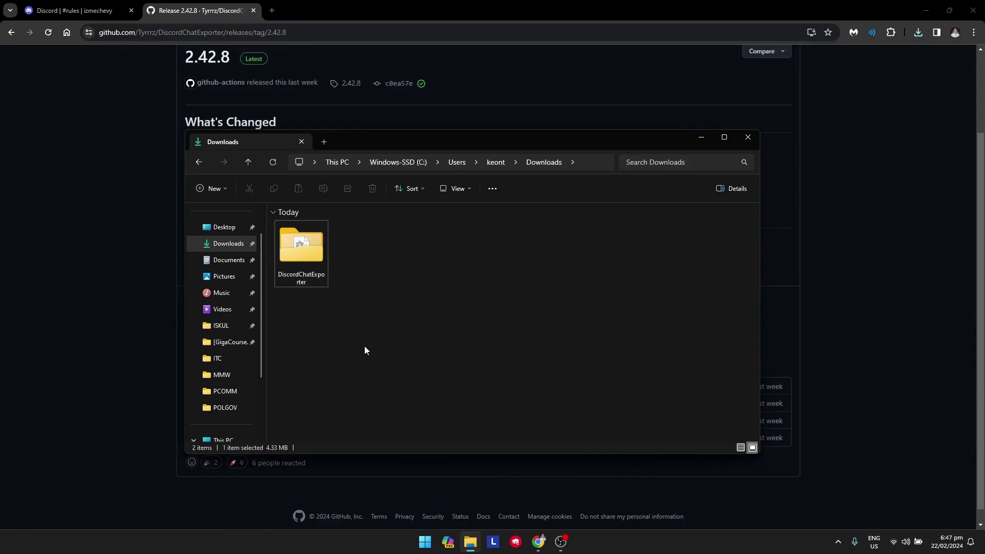
- Run DiscordChatExporter.exe from the extracted folder, dismiss its welcome message and close File Explorer
{"action": "double_click", "coordinate": [296, 255]}
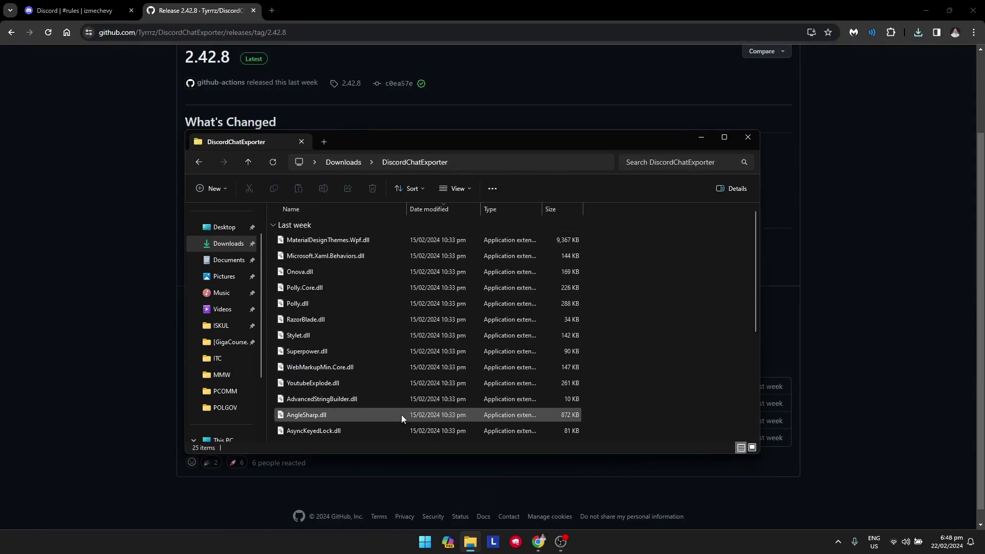
{"action": "scroll", "coordinate": [403, 385], "scroll_direction": "down", "scroll_amount": 3}
{"action": "scroll", "coordinate": [405, 354], "scroll_direction": "down", "scroll_amount": 1}
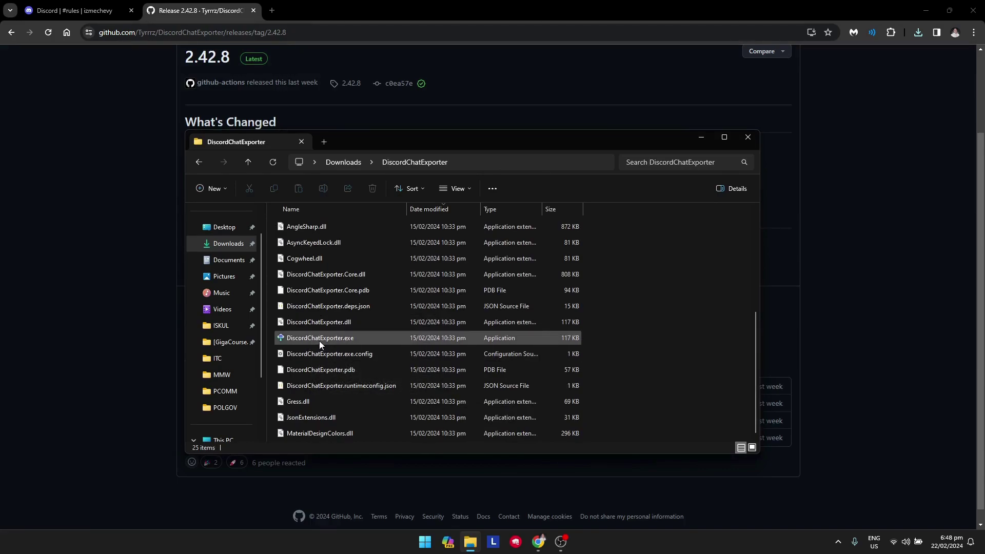
{"action": "double_click", "coordinate": [343, 339]}
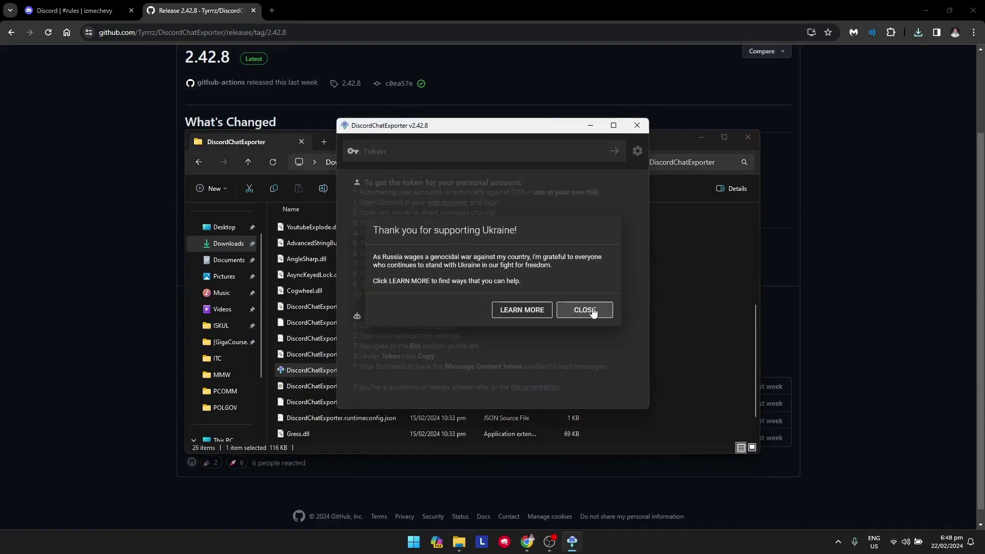
{"action": "left_click", "coordinate": [570, 310]}
{"action": "left_click", "coordinate": [748, 138]}
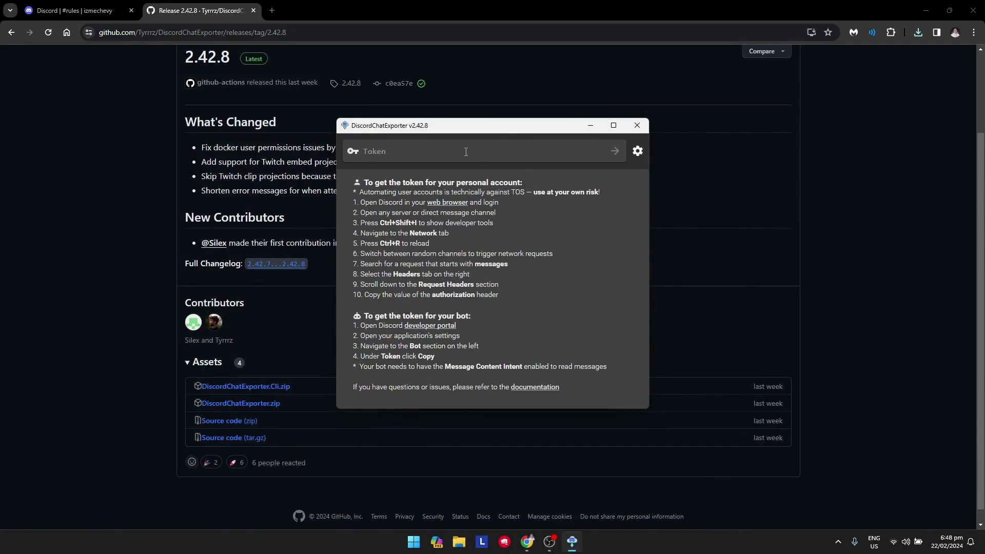
{"action": "left_click", "coordinate": [67, 10]}
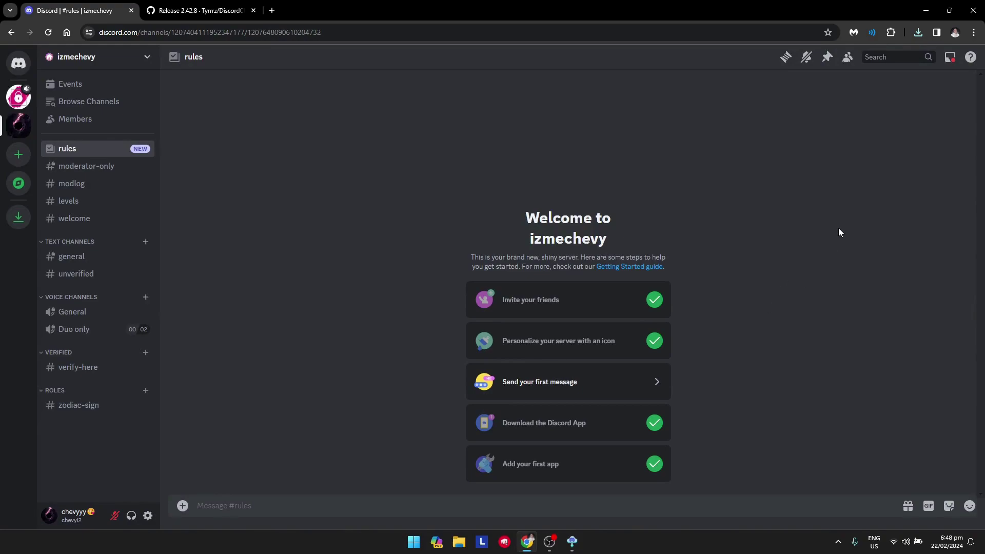
{"action": "key", "text": "ctrl+shift+i"}
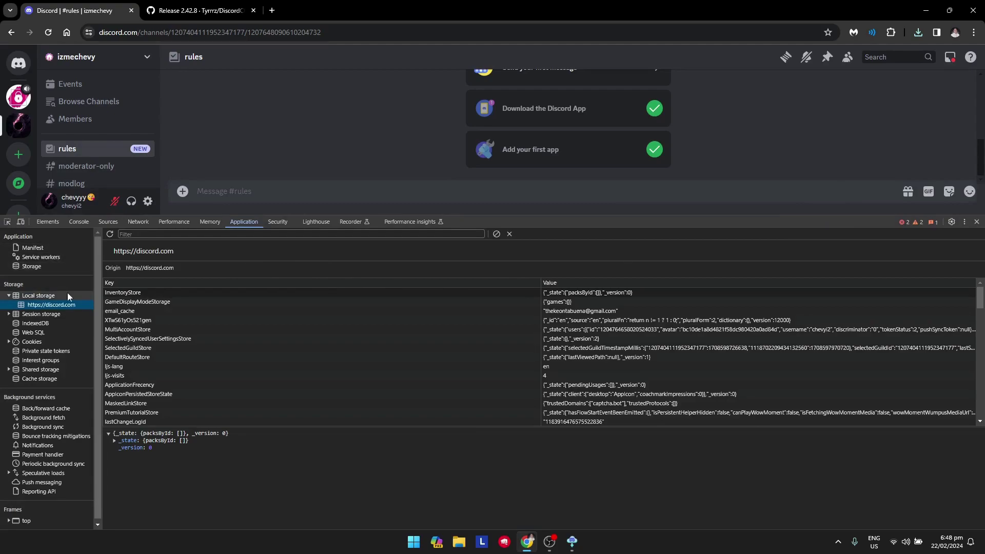
{"action": "left_click", "coordinate": [9, 296]}
{"action": "left_click", "coordinate": [9, 296]}
{"action": "left_click", "coordinate": [31, 305]}
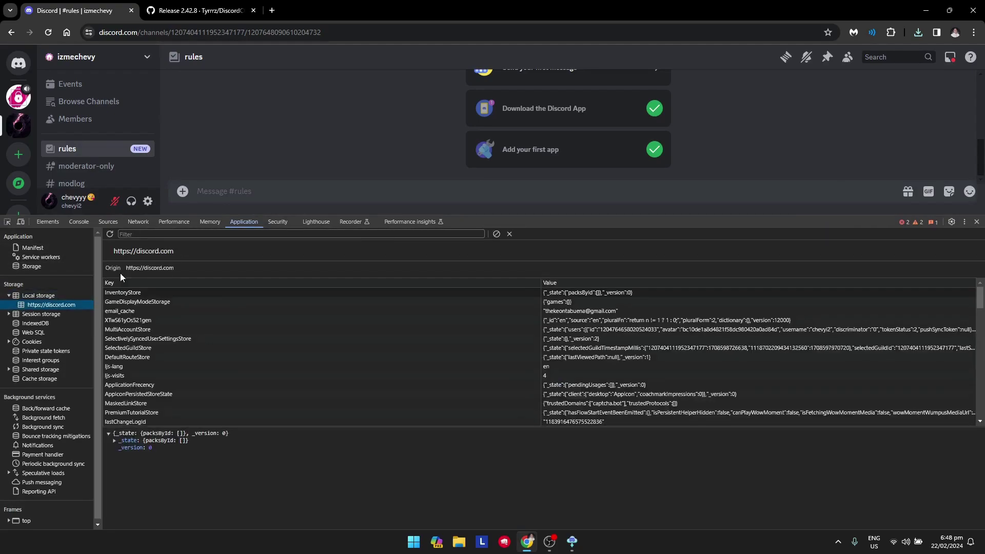
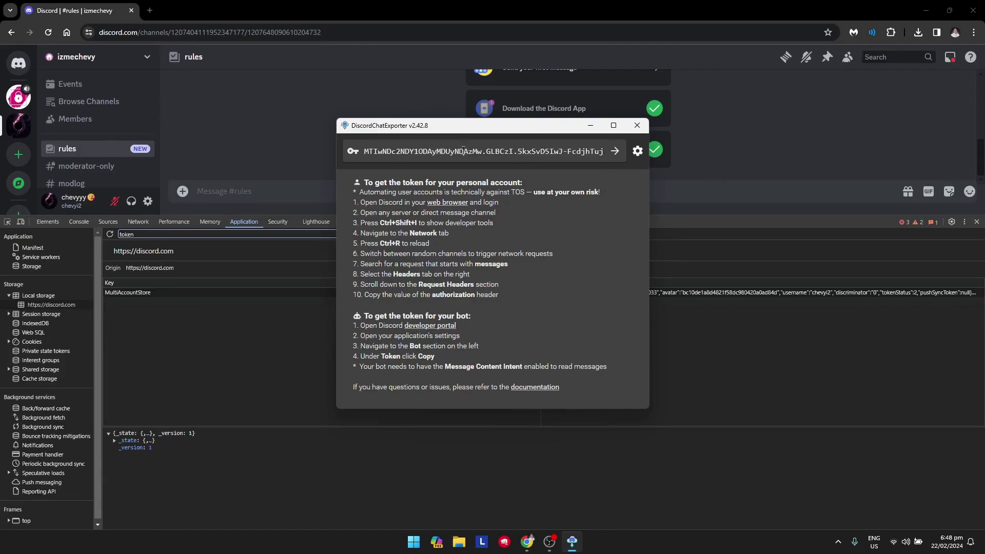
- Submit the account token in DiscordChatExporter and load the izmechevy server's channel list
{"action": "left_click", "coordinate": [616, 151]}
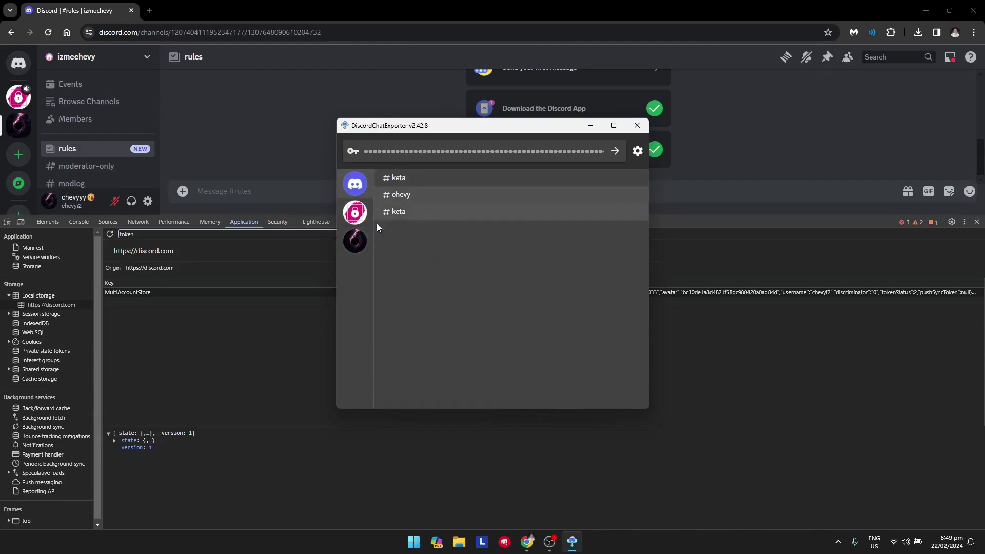
{"action": "left_click", "coordinate": [355, 242]}
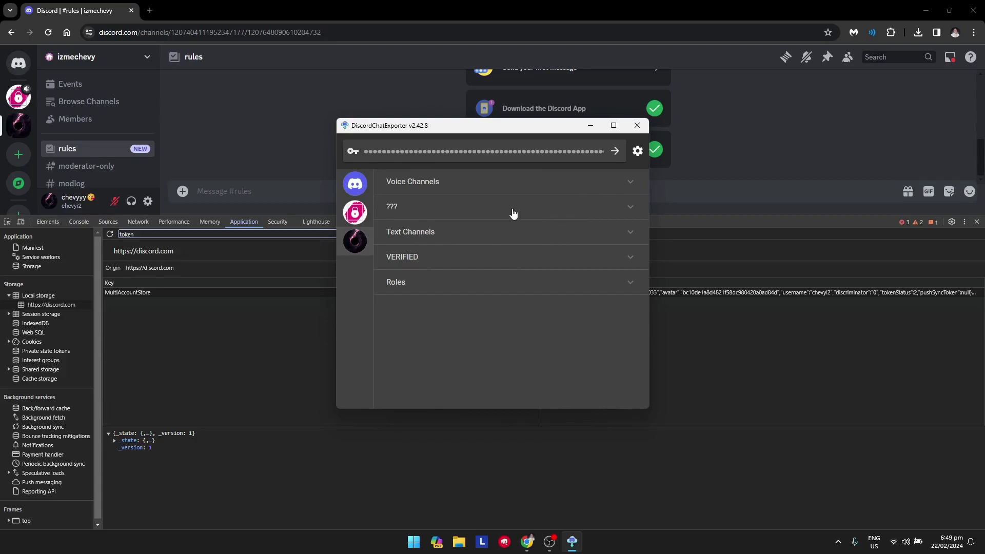
{"action": "left_click", "coordinate": [360, 185]}
{"action": "left_click", "coordinate": [352, 244]}
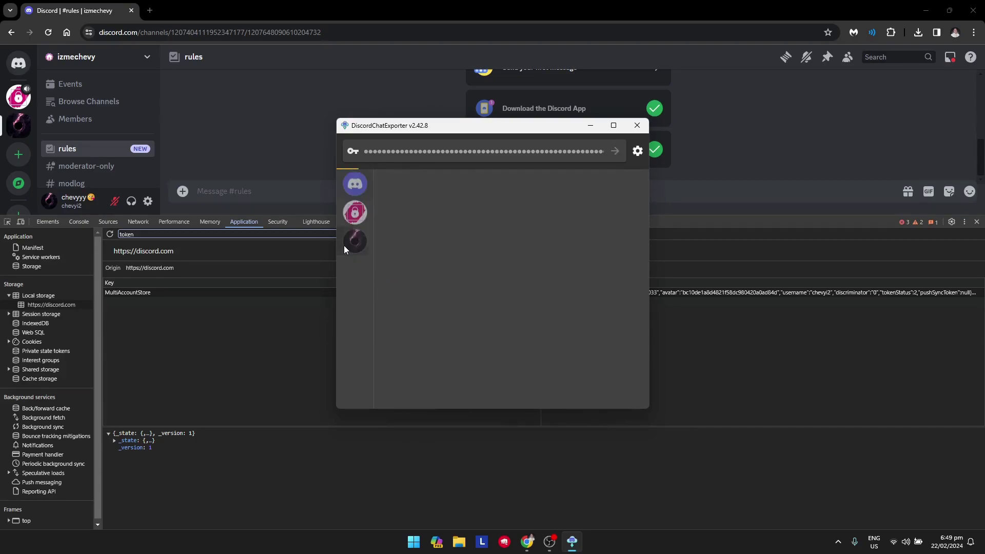
- Select the general channel under Text Channels for export and choose HTML (Dark) as its format
{"action": "left_click", "coordinate": [588, 280]}
{"action": "left_click", "coordinate": [621, 257]}
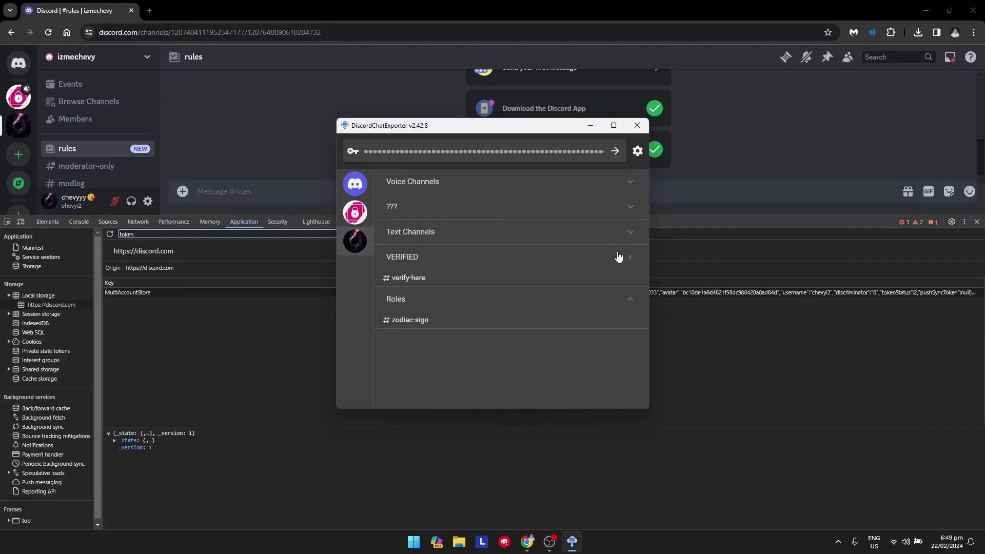
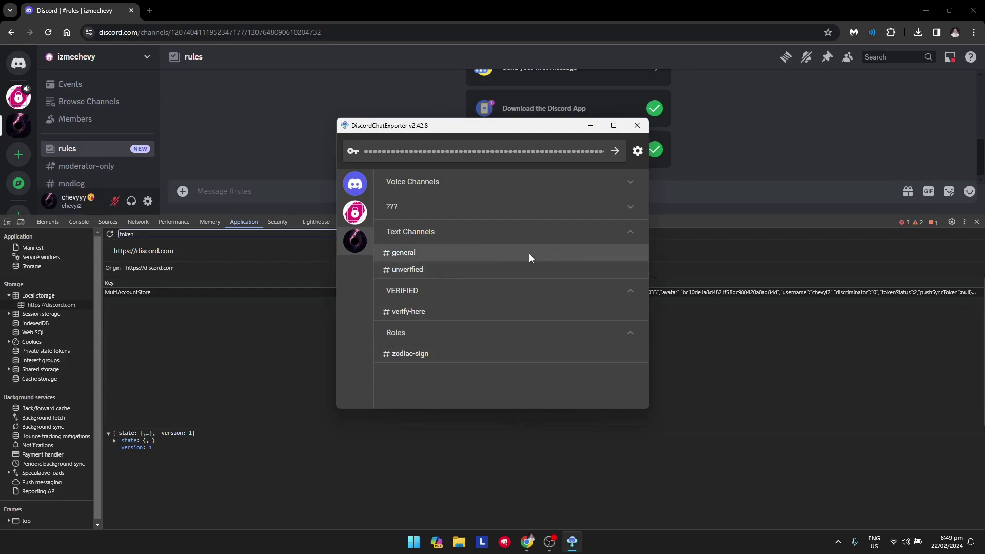
{"action": "left_click", "coordinate": [436, 257]}
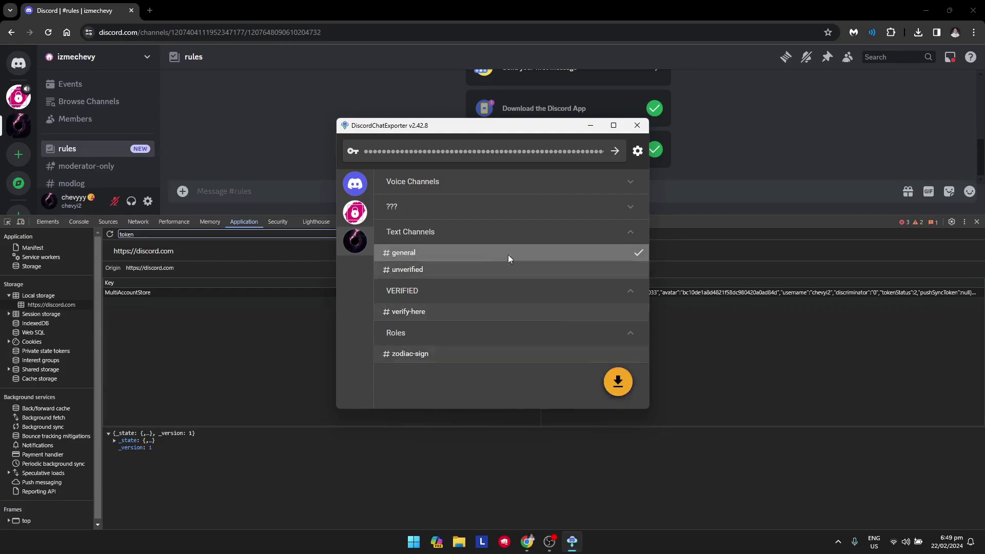
{"action": "left_click", "coordinate": [619, 383]}
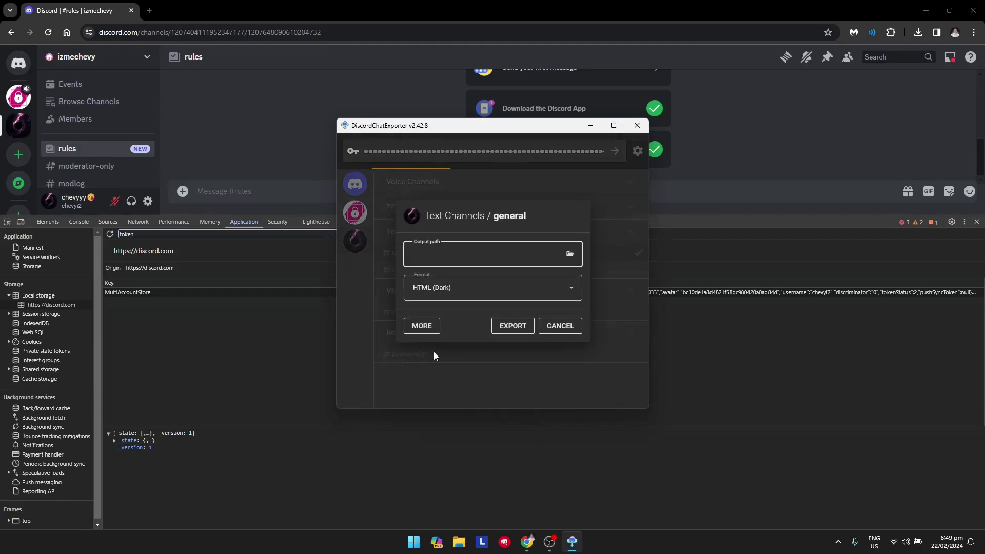
{"action": "left_click", "coordinate": [486, 286]}
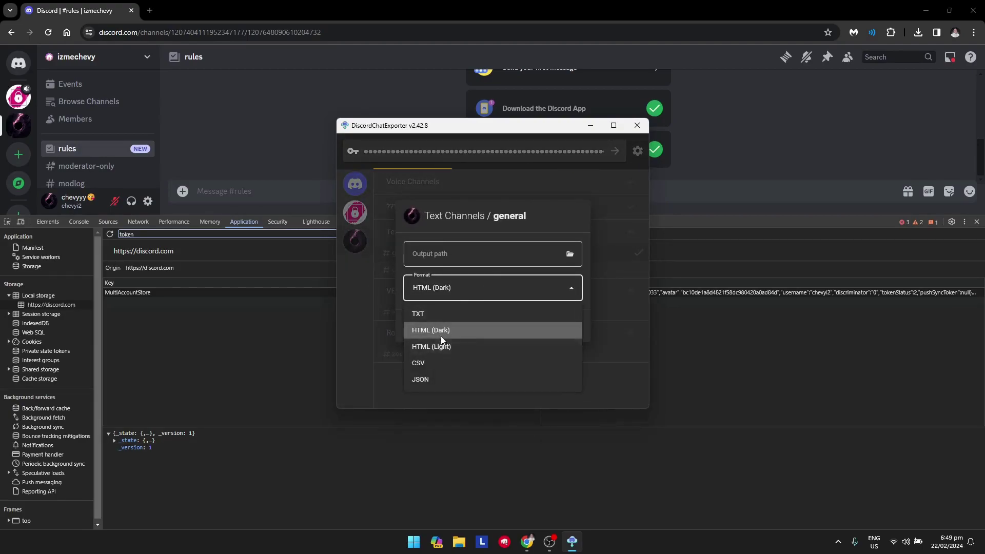
{"action": "left_click", "coordinate": [457, 330]}
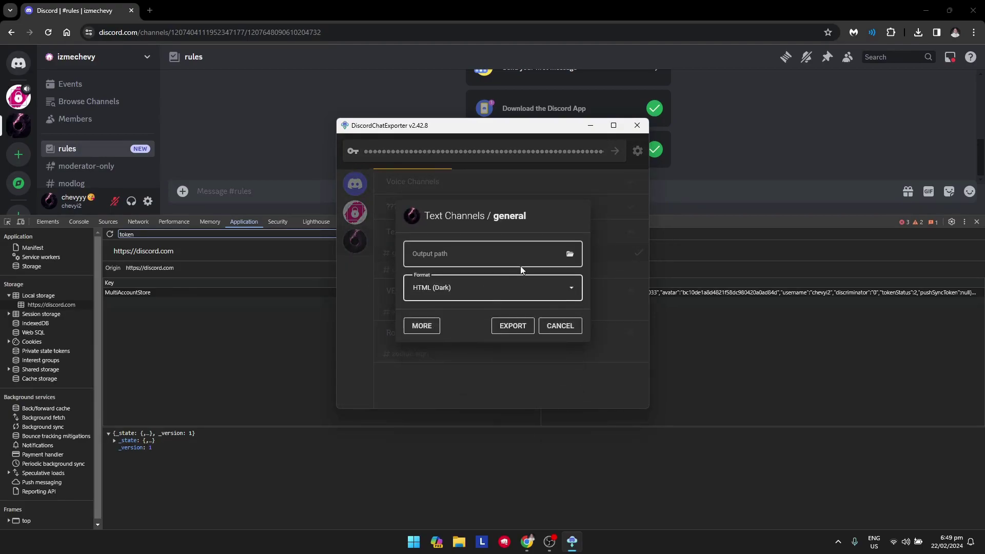
- Set the output path to the Downloads folder with the suggested HTML file name and export the channel
{"action": "left_click", "coordinate": [547, 253]}
{"action": "left_click", "coordinate": [570, 254]}
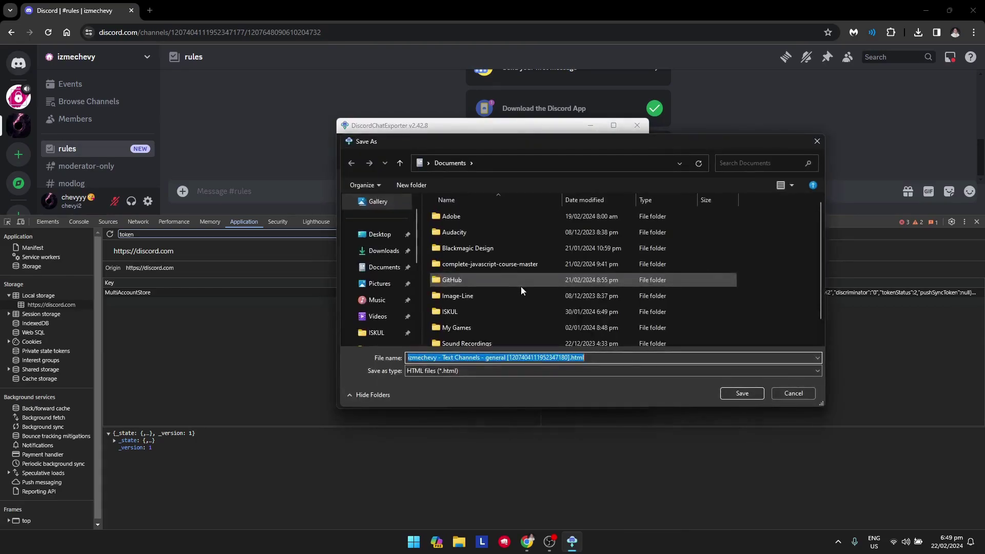
{"action": "left_click", "coordinate": [384, 250]}
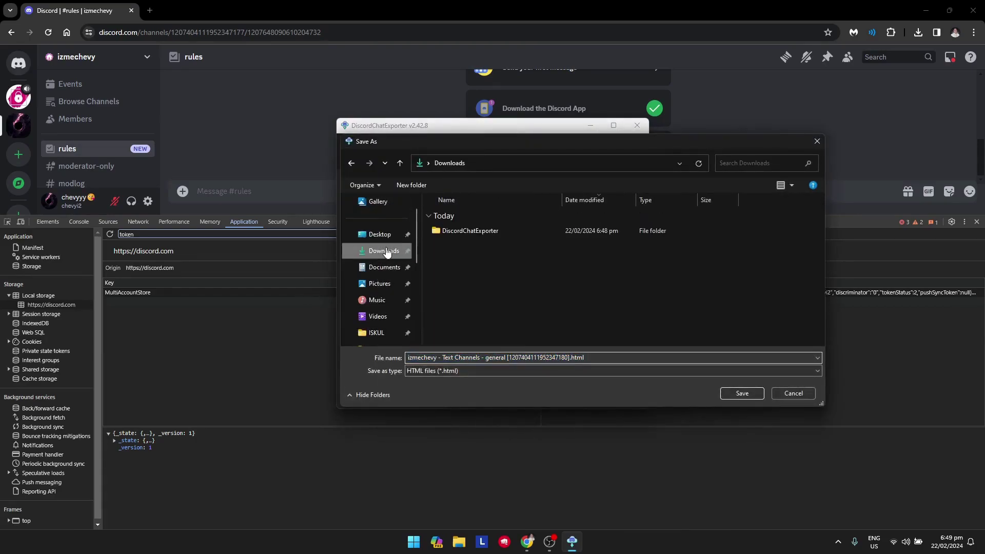
{"action": "left_click", "coordinate": [738, 393]}
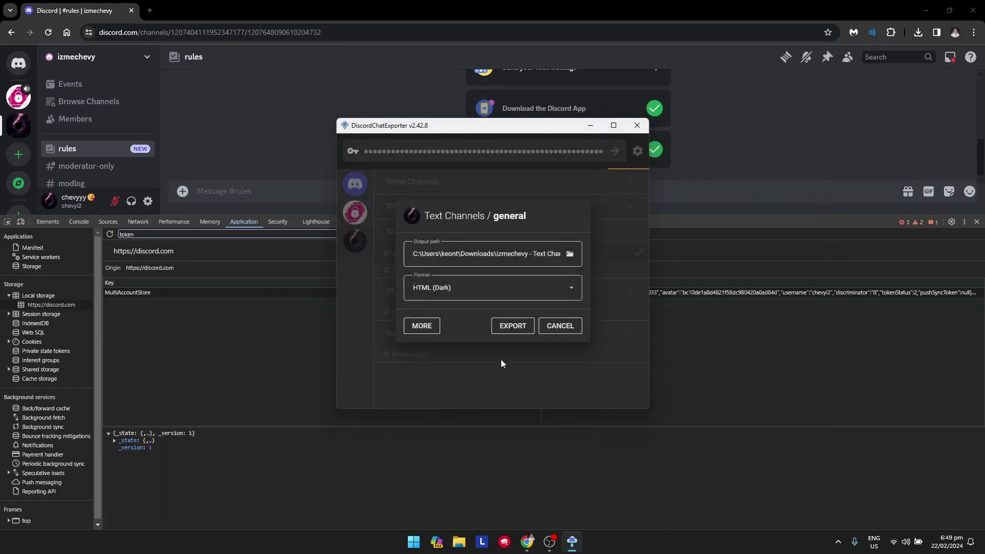
{"action": "left_click", "coordinate": [513, 326]}
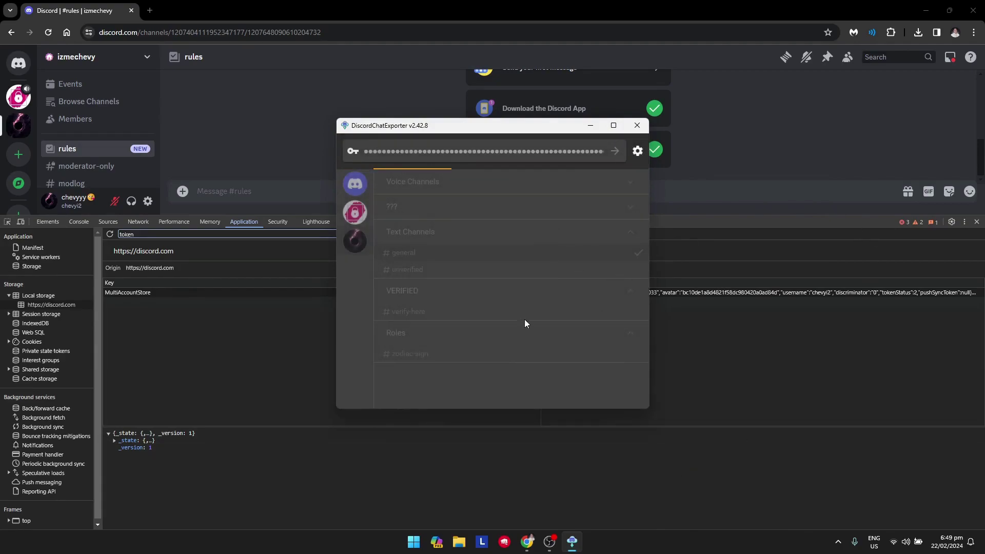
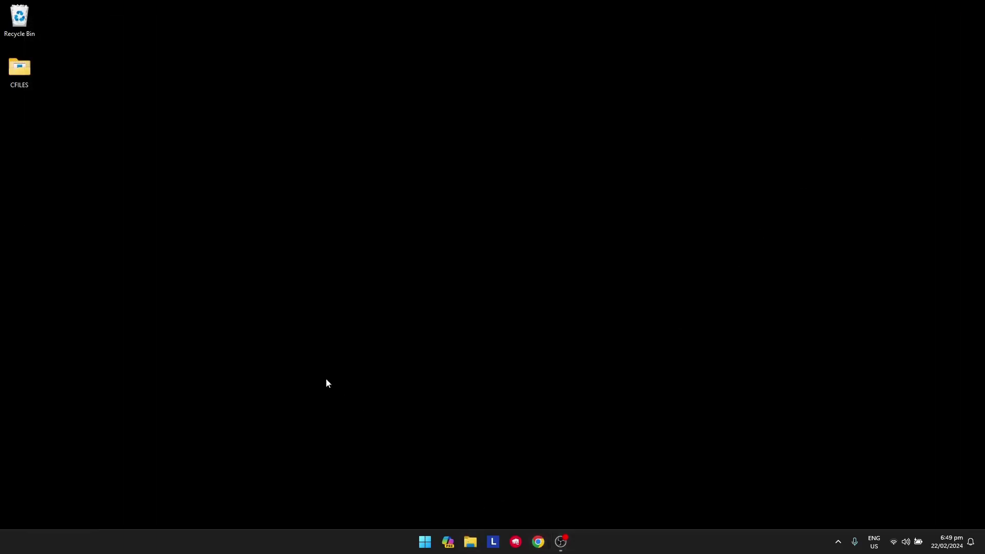
- Open the Downloads folder in File Explorer to check the exported general channel file
{"action": "left_click", "coordinate": [228, 296]}
{"action": "left_click", "coordinate": [231, 280]}
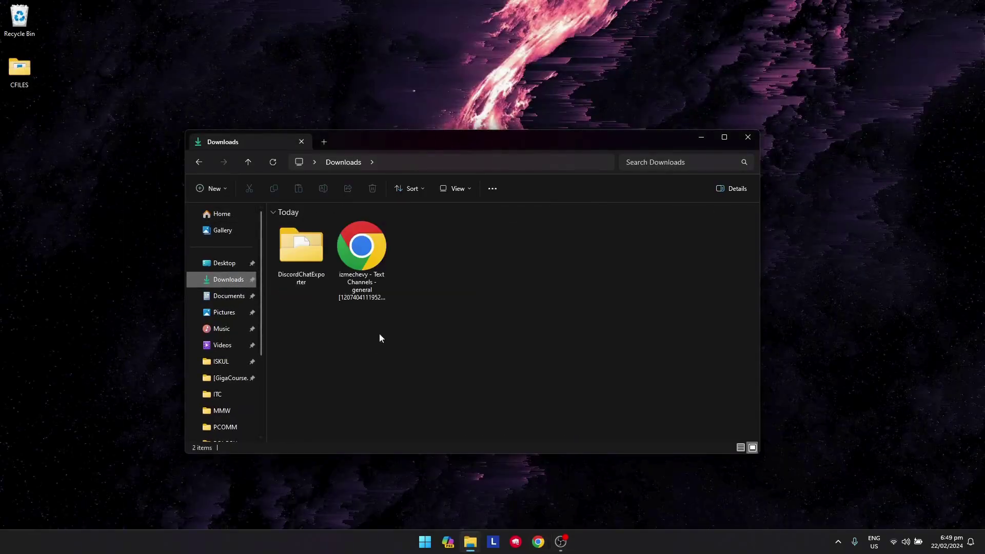